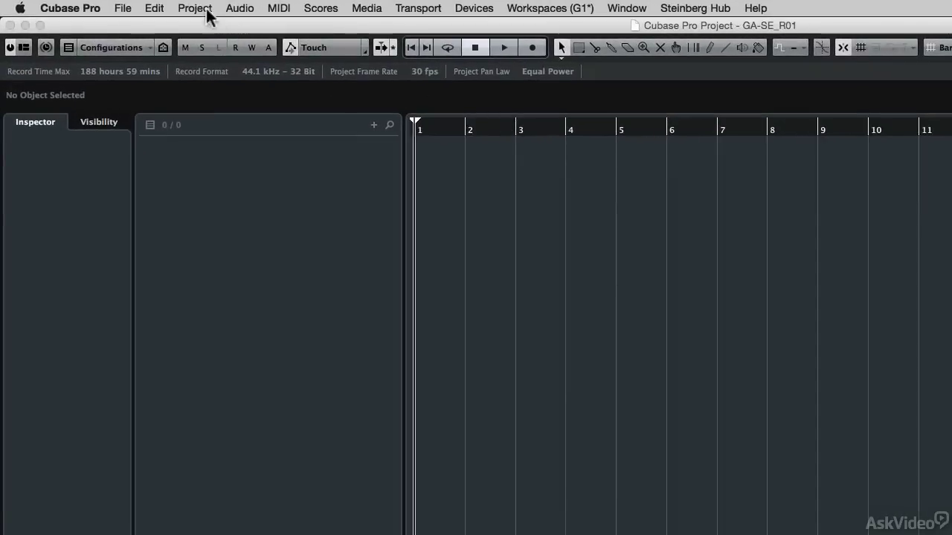
Set up the Add Instrument Track dialog for one track using Groove Agent SE, with Browse collapsed
{"action": "left_click", "coordinate": [206, 10]}
{"action": "mouse_move", "coordinate": [208, 28]}
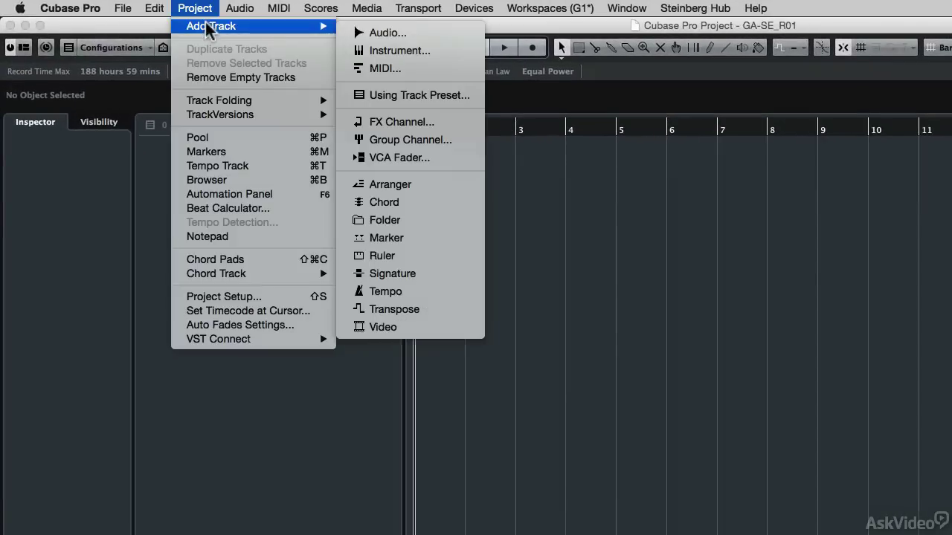
{"action": "left_click", "coordinate": [391, 51]}
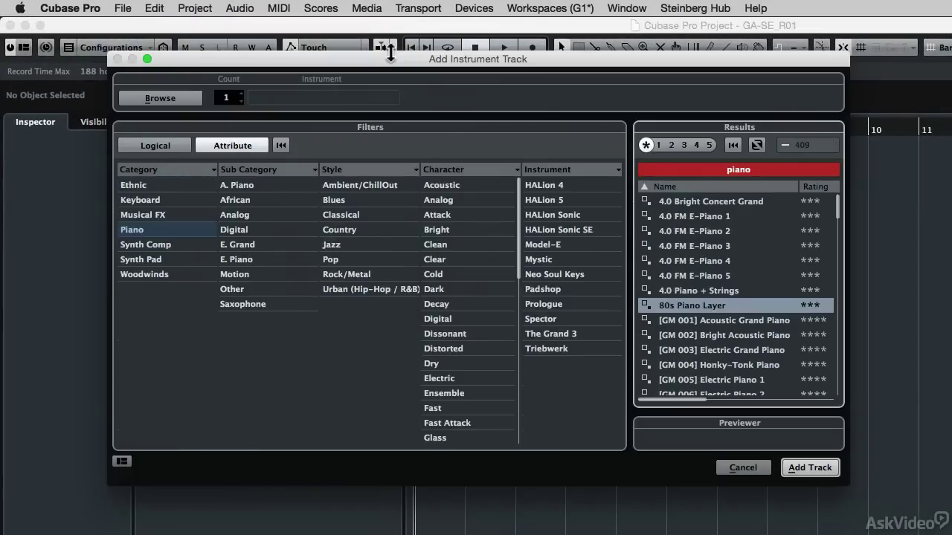
{"action": "left_click", "coordinate": [190, 102]}
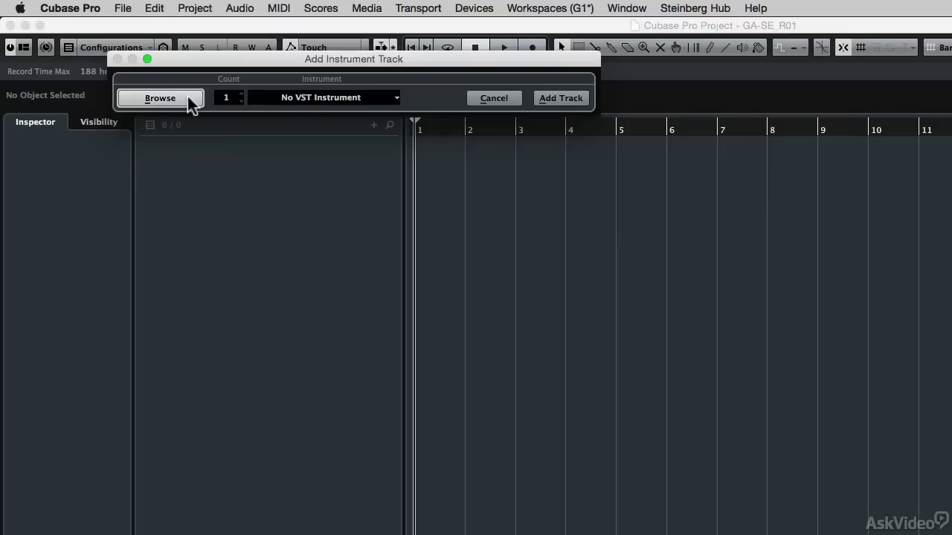
{"action": "left_click", "coordinate": [317, 95]}
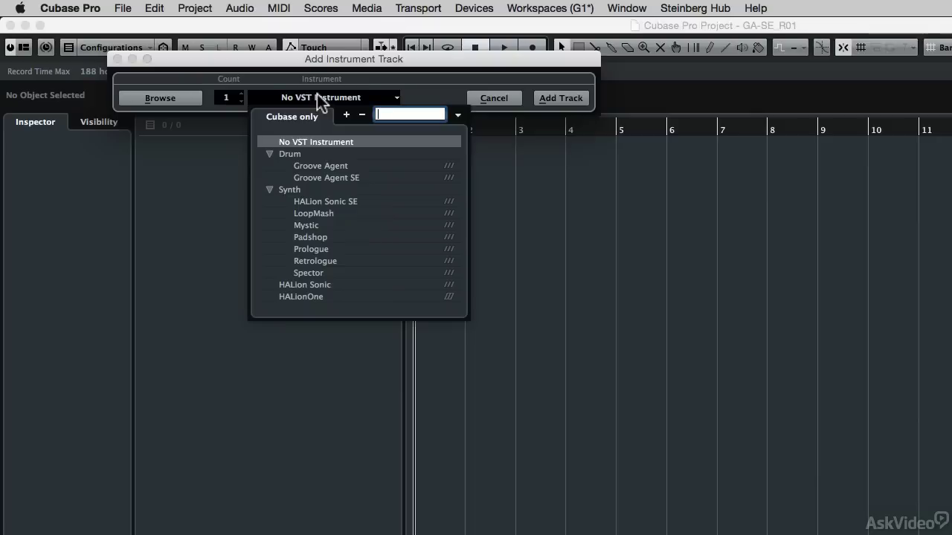
{"action": "left_click", "coordinate": [343, 179]}
{"action": "left_click", "coordinate": [342, 179]}
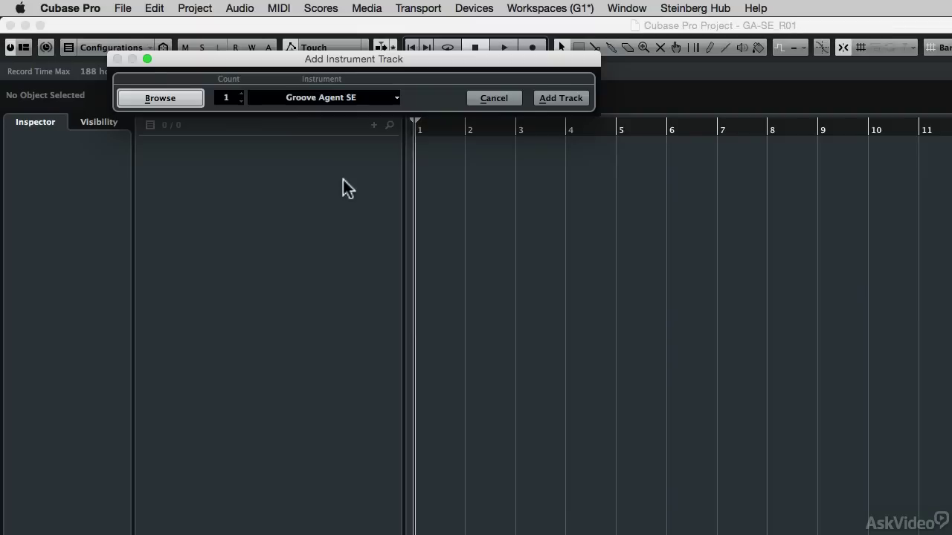
{"action": "left_click", "coordinate": [354, 98]}
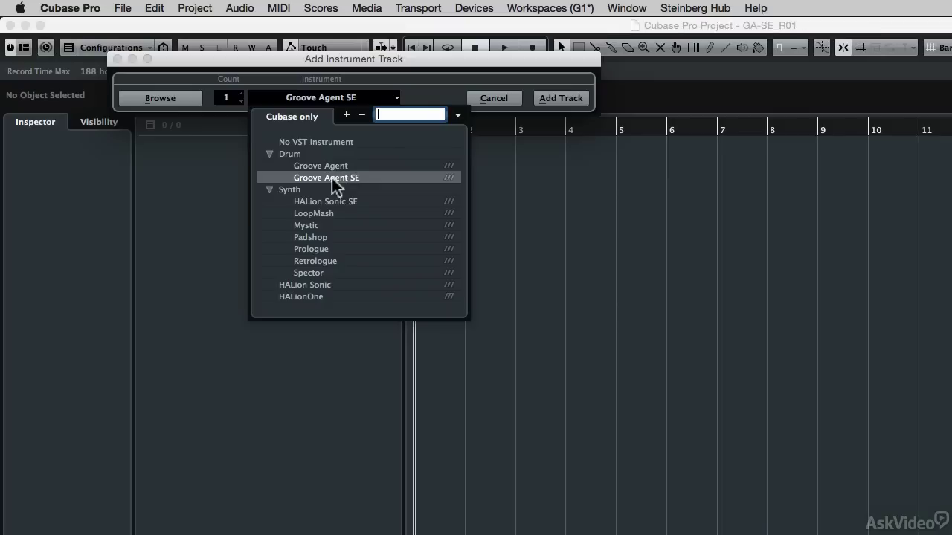
{"action": "left_click", "coordinate": [332, 177]}
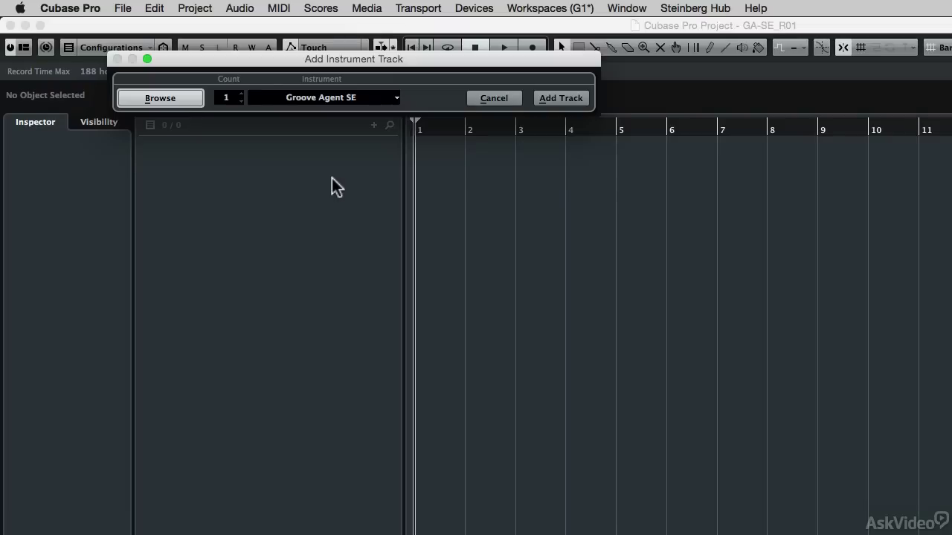
Add the Groove Agent SE track, close its auto-opened window, then reopen its editor showing Kit 1
{"action": "left_click", "coordinate": [563, 98]}
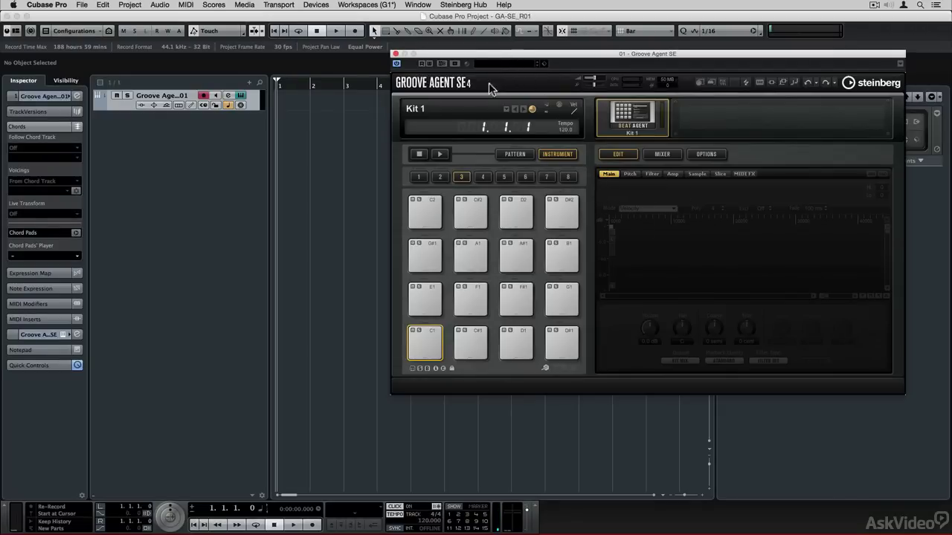
{"action": "left_click", "coordinate": [395, 55]}
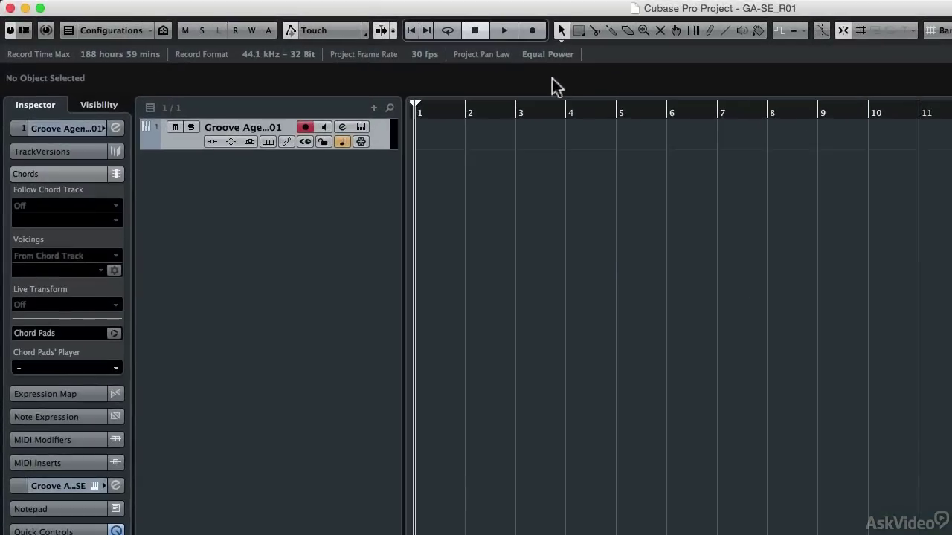
{"action": "left_click", "coordinate": [362, 128]}
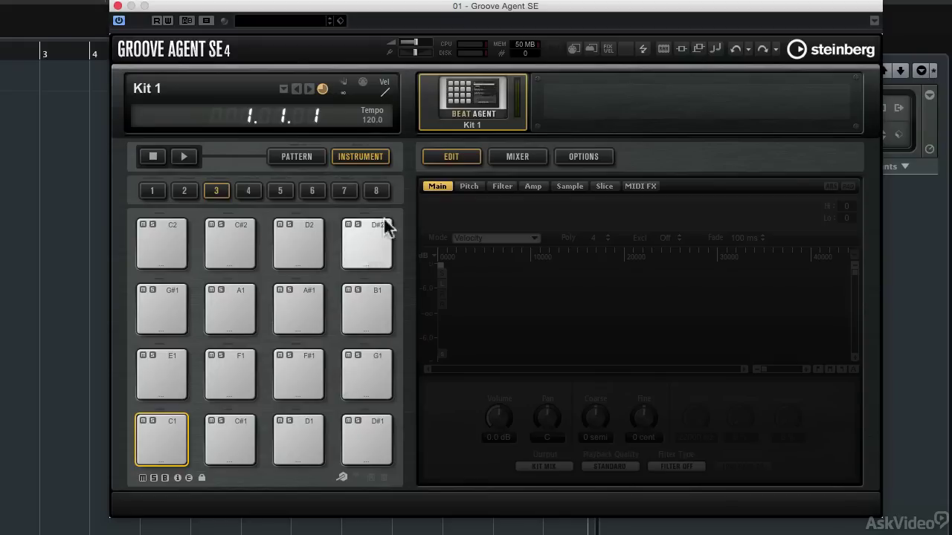
Load the 29 Min Jupiter kit with its patterns into the Beat Agent slot
{"action": "right_click", "coordinate": [479, 102]}
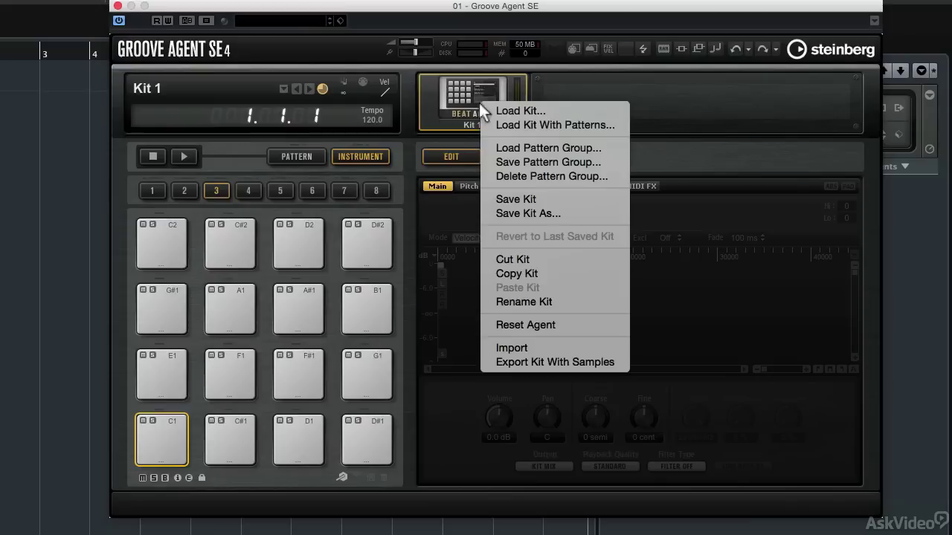
{"action": "left_click", "coordinate": [517, 127]}
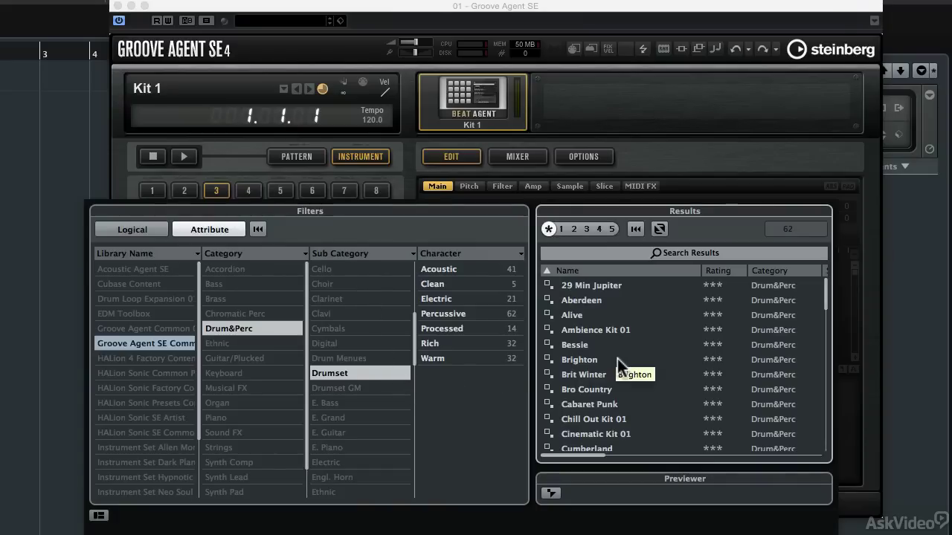
{"action": "left_click", "coordinate": [609, 284]}
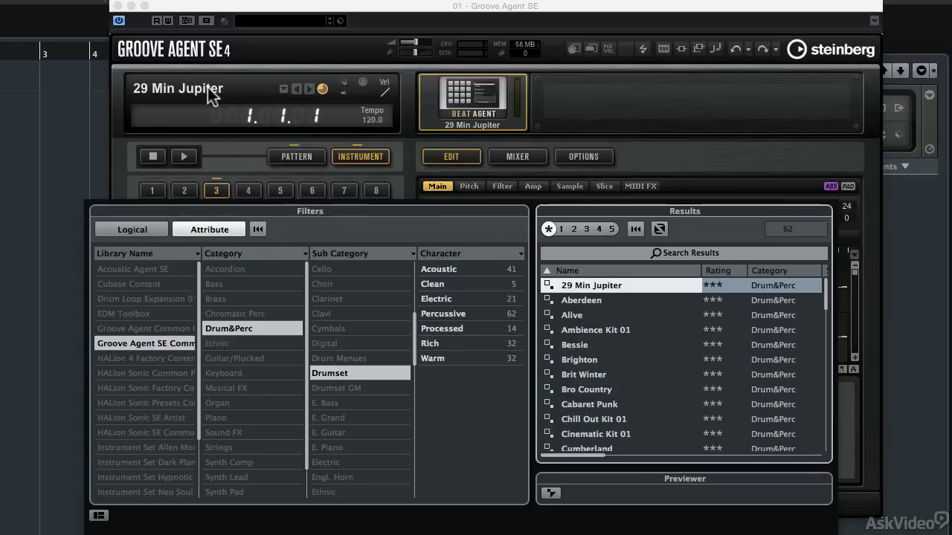
{"action": "left_click", "coordinate": [539, 105]}
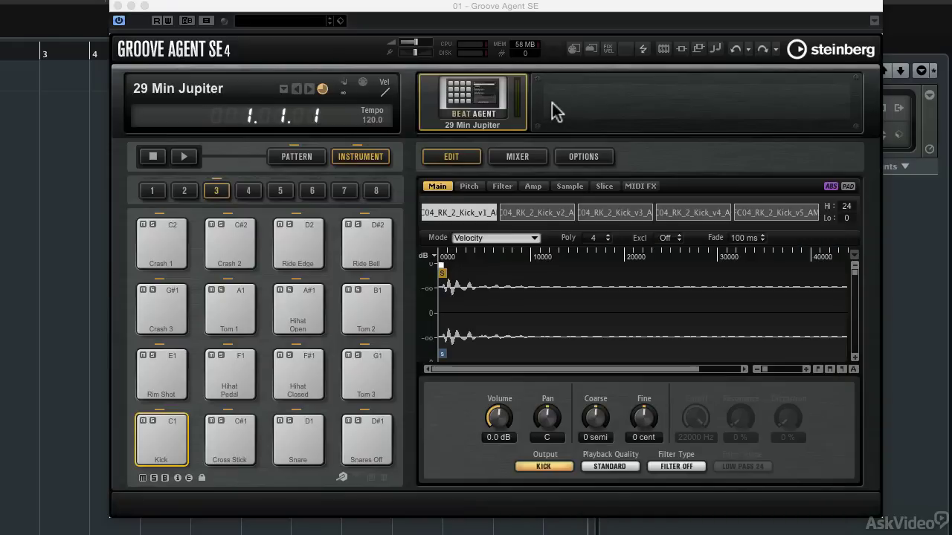
Play the Kick pad at several velocities up to full to hear its layers
{"action": "left_click", "coordinate": [169, 454]}
{"action": "left_click", "coordinate": [170, 448]}
{"action": "left_click", "coordinate": [169, 445]}
{"action": "left_click", "coordinate": [167, 440]}
{"action": "left_click", "coordinate": [171, 424]}
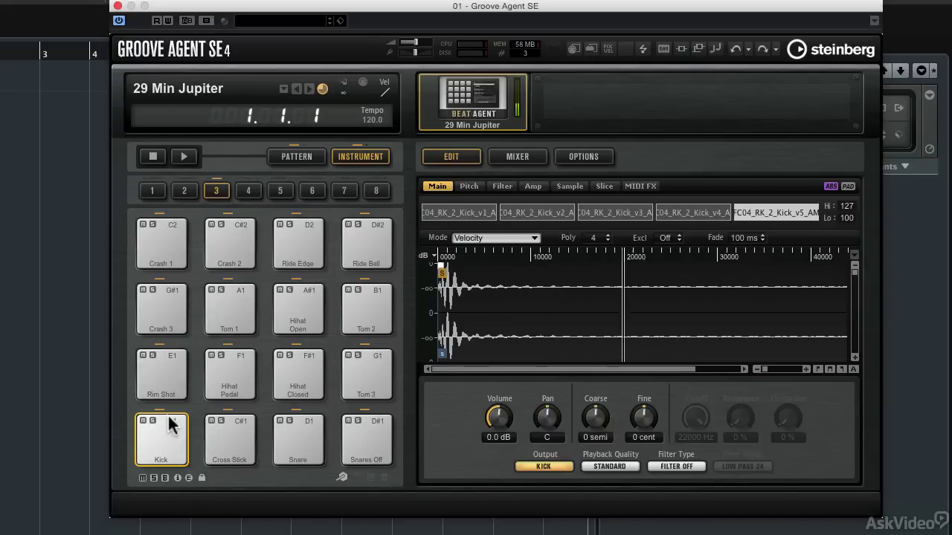
Play the Snare pad at rising velocities, showing its five snare sample layers
{"action": "left_click", "coordinate": [296, 458]}
{"action": "left_click", "coordinate": [298, 440]}
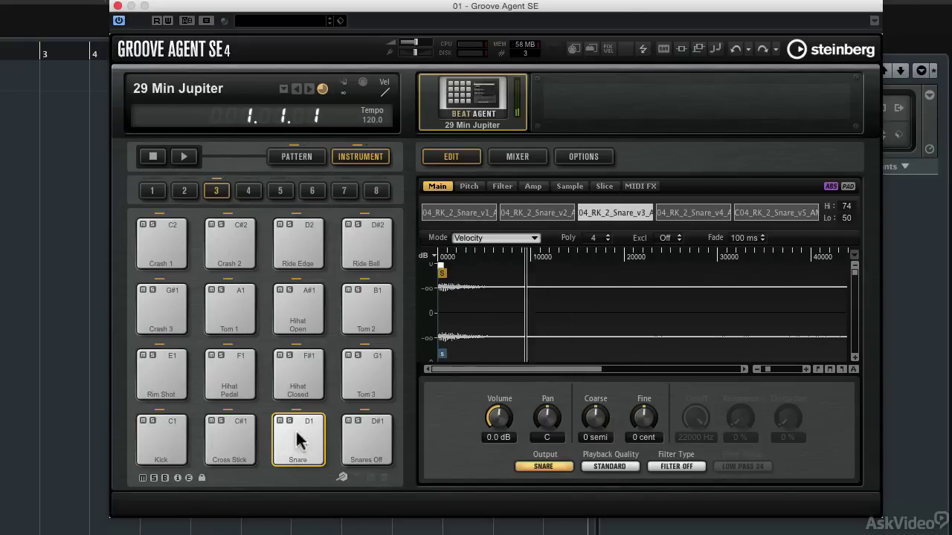
{"action": "left_click", "coordinate": [297, 438]}
{"action": "left_click", "coordinate": [298, 430]}
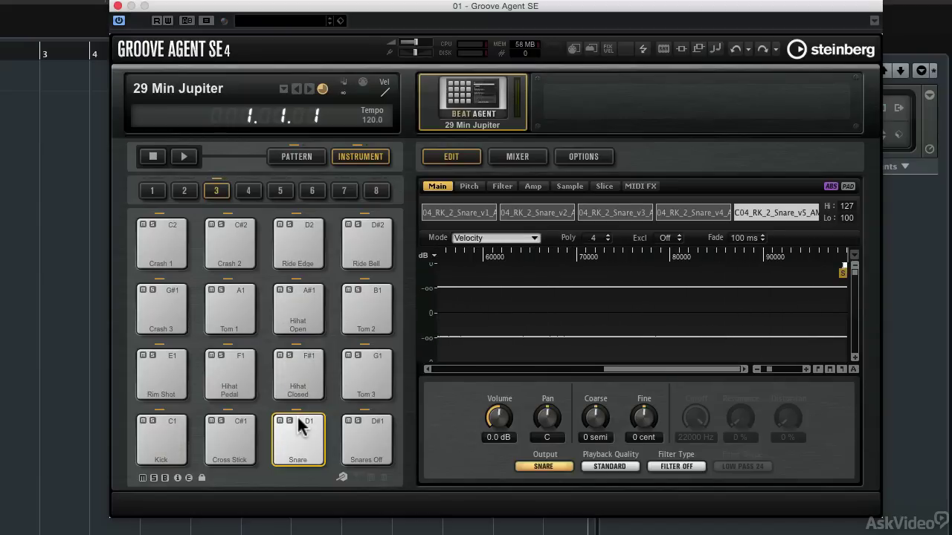
Switch to pattern pads, drag Verse A to the timeline, and audition the Bridge pattern
{"action": "left_click", "coordinate": [296, 157]}
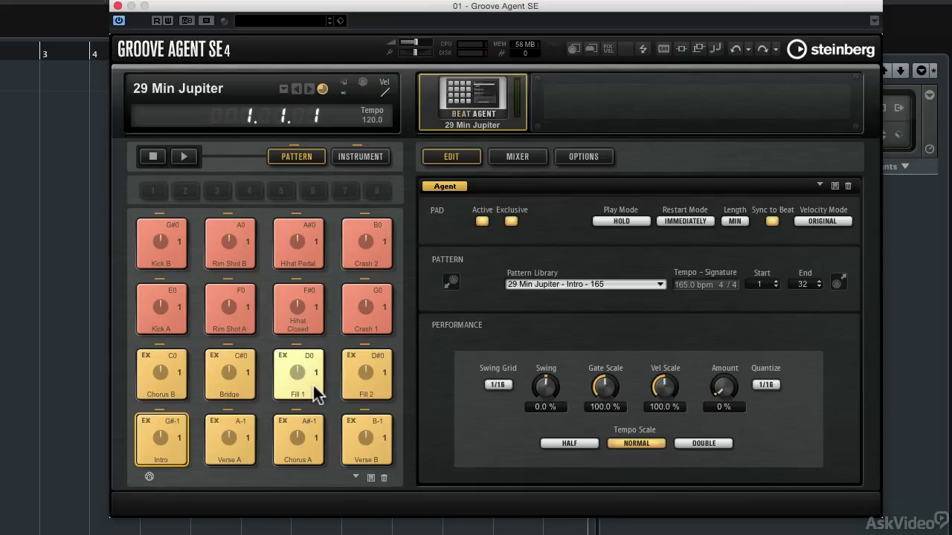
{"action": "left_click", "coordinate": [238, 435]}
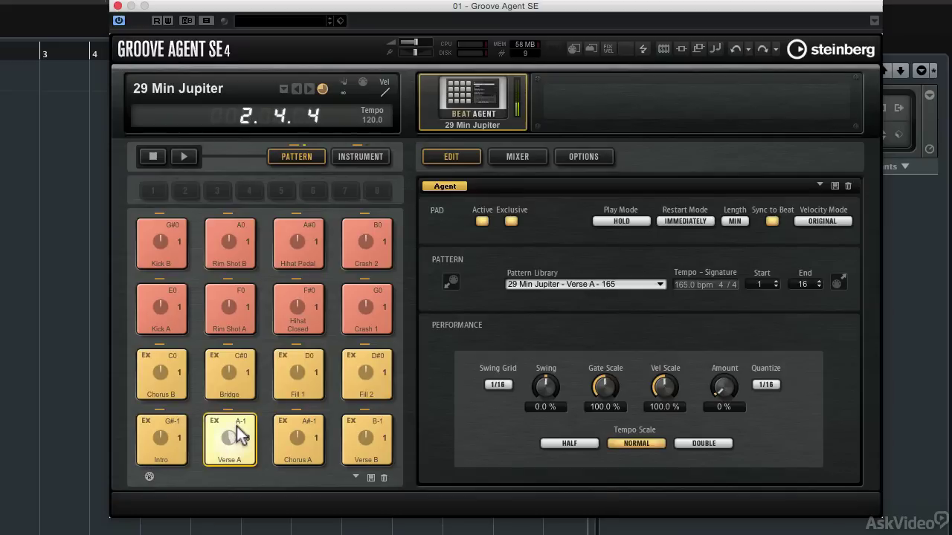
{"action": "mouse_move", "coordinate": [238, 435]}
{"action": "left_mouse_down"}
{"action": "mouse_move", "coordinate": [243, 446]}
{"action": "mouse_move", "coordinate": [224, 433]}
{"action": "left_mouse_up"}
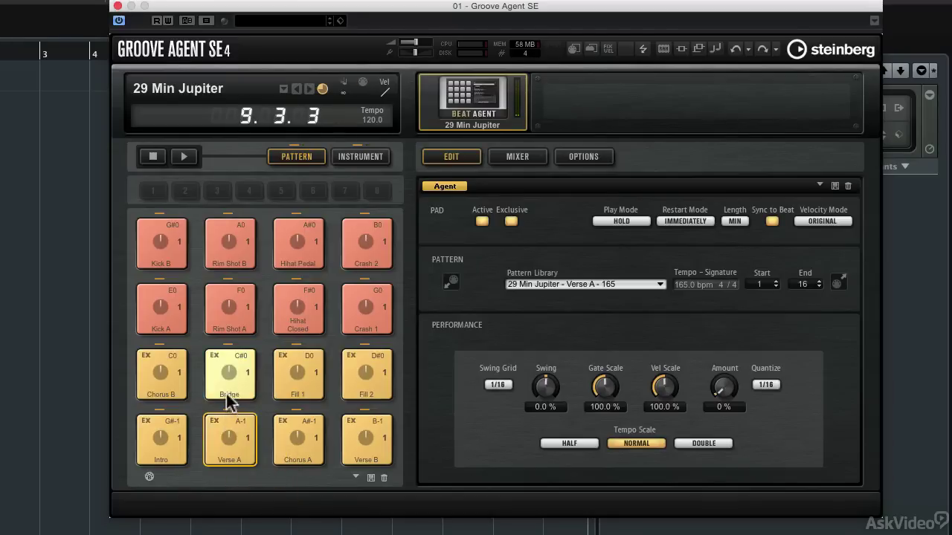
{"action": "left_click", "coordinate": [232, 367]}
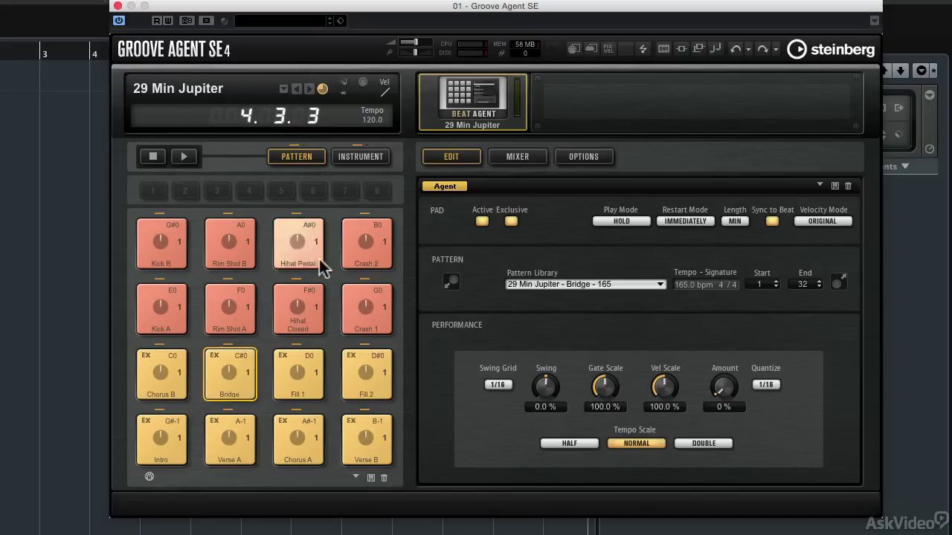
Load Green Diego with patterns from the Results list, then play its Fill 1 and Verse A pads
{"action": "right_click", "coordinate": [468, 98]}
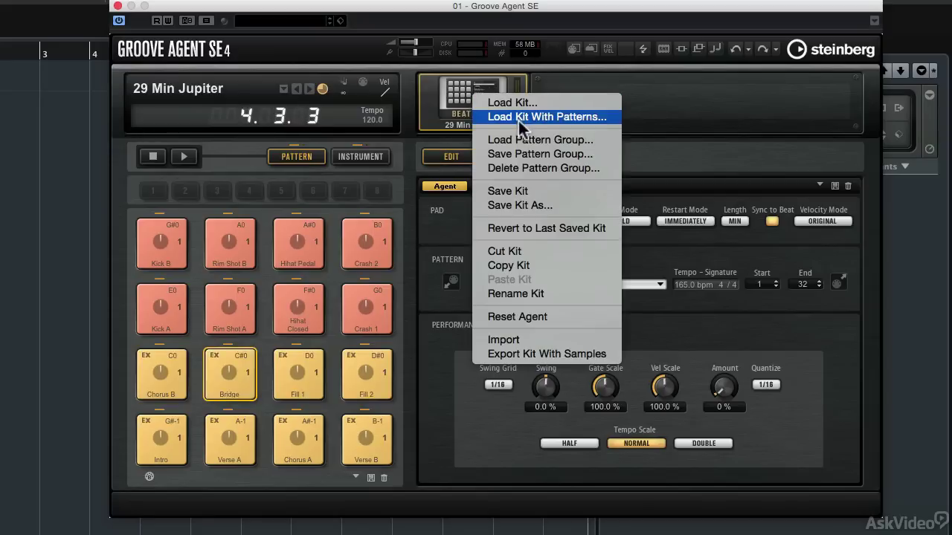
{"action": "left_click", "coordinate": [519, 118]}
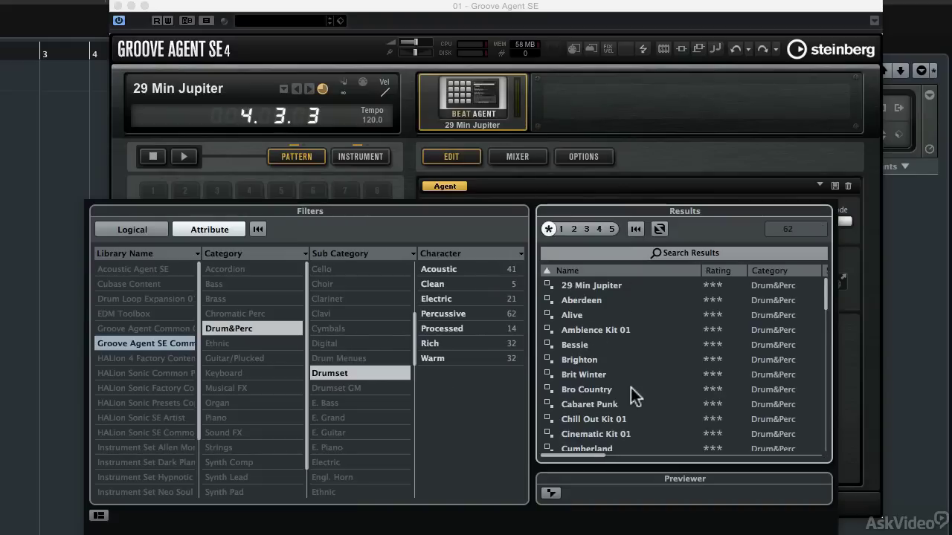
{"action": "scroll", "coordinate": [631, 388], "scroll_direction": "down", "scroll_amount": 5}
{"action": "scroll", "coordinate": [631, 387], "scroll_direction": "down", "scroll_amount": 2}
{"action": "scroll", "coordinate": [631, 388], "scroll_direction": "up", "scroll_amount": 2}
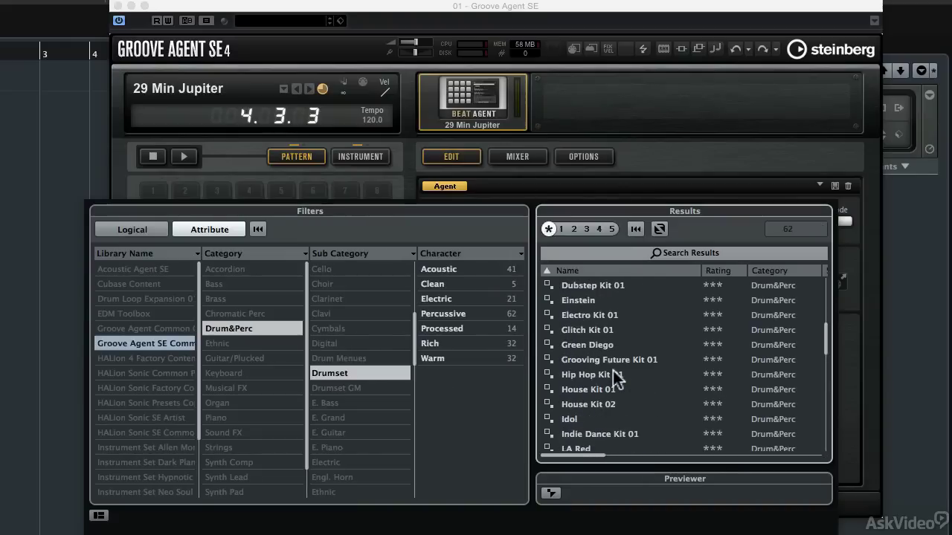
{"action": "left_click", "coordinate": [604, 347]}
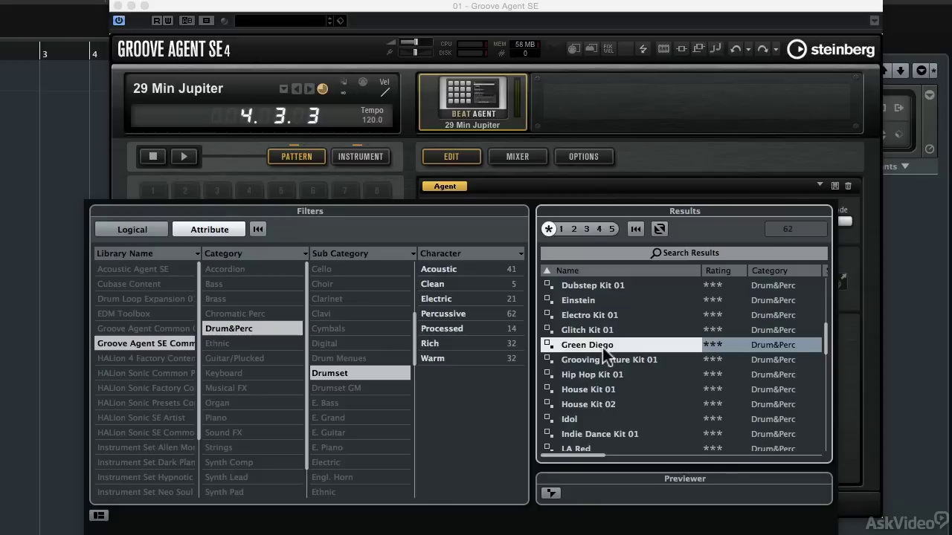
{"action": "left_click", "coordinate": [215, 95]}
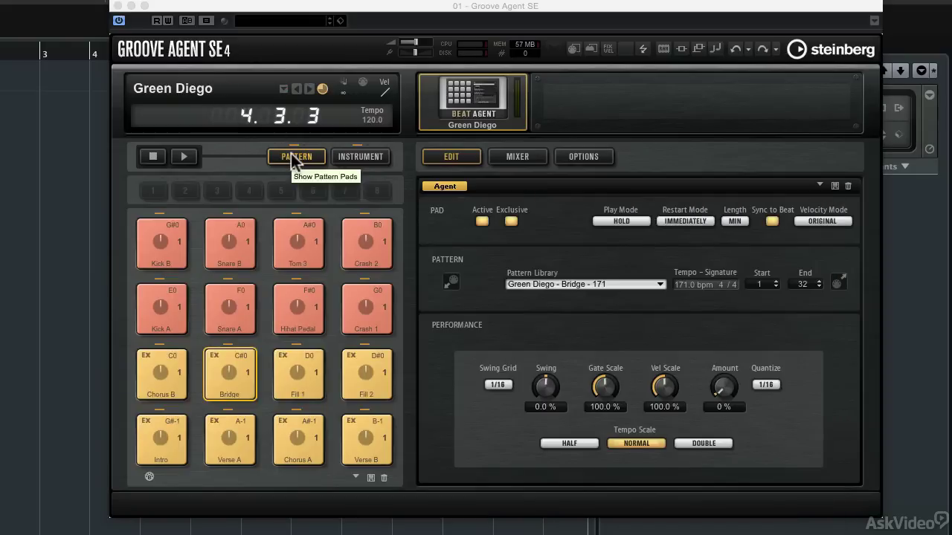
{"action": "left_click", "coordinate": [300, 374]}
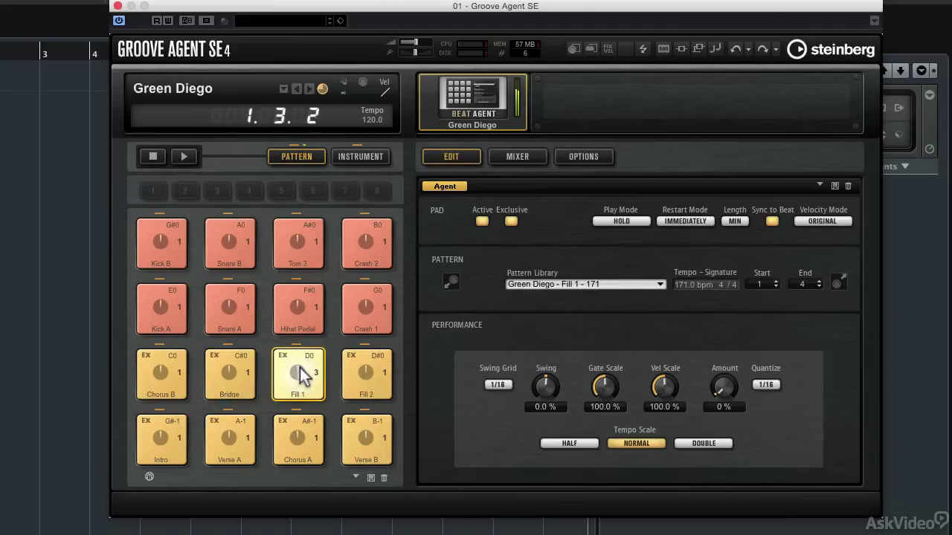
{"action": "left_click", "coordinate": [233, 437]}
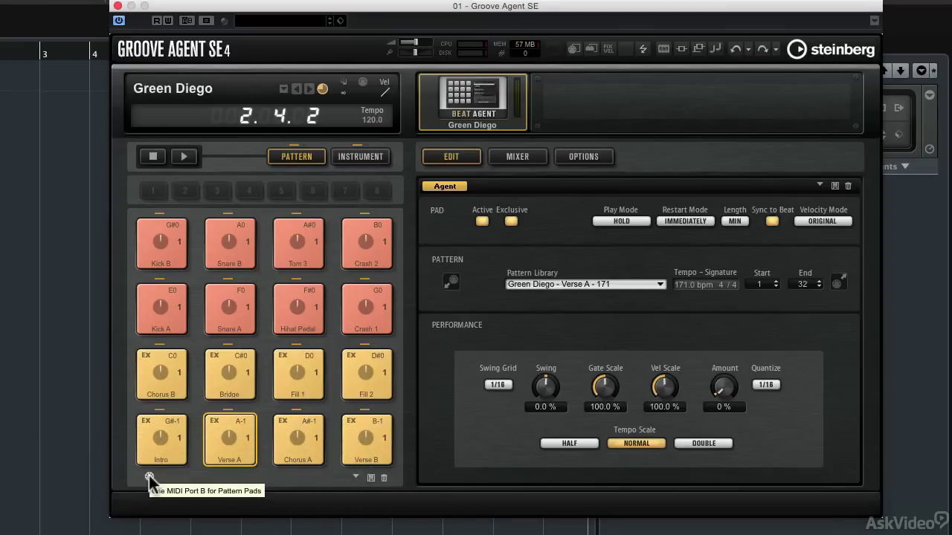
Enable MIDI Port B for pattern pads and place the Intro pattern at bar 1
{"action": "left_click", "coordinate": [149, 476]}
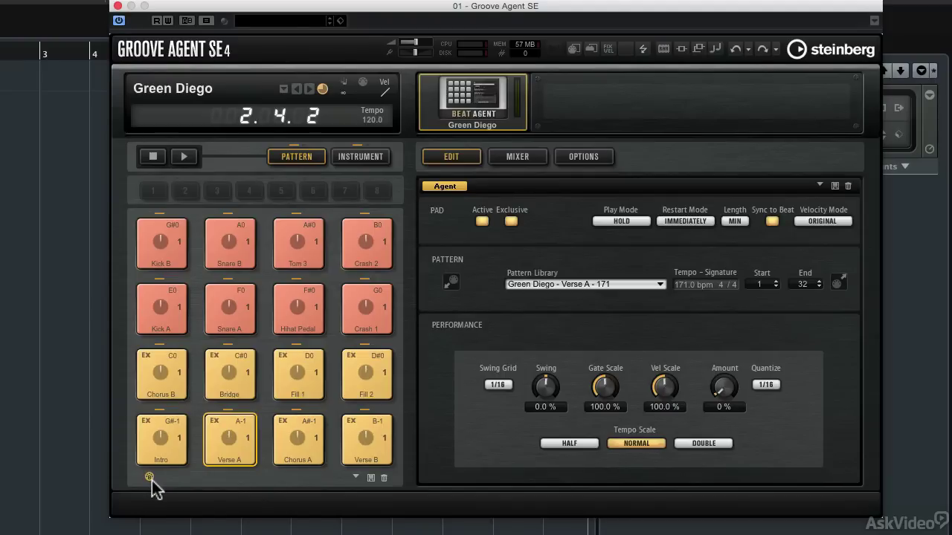
{"action": "left_click", "coordinate": [156, 460]}
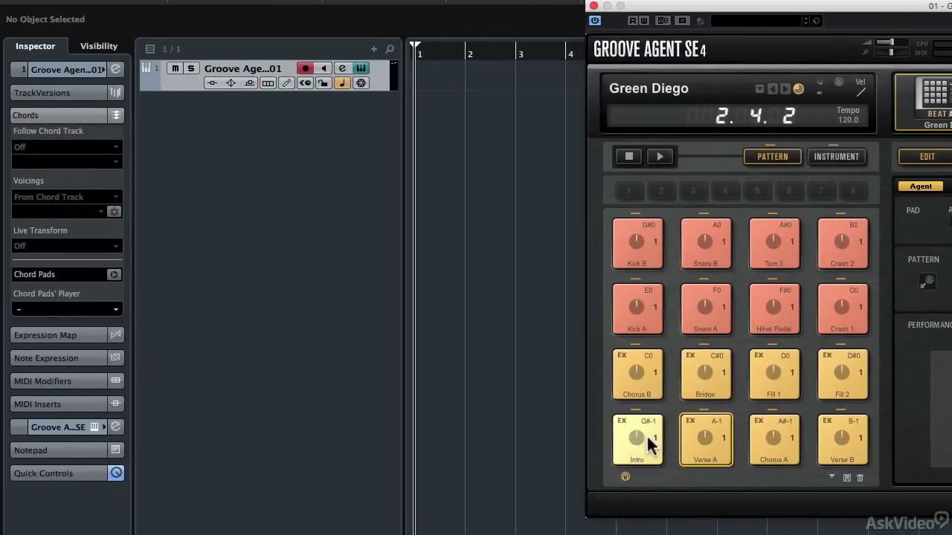
{"action": "left_click_drag", "start_coordinate": [173, 444], "coordinate": [0, 106]}
{"action": "left_click_drag", "start_coordinate": [477, 112], "coordinate": [425, 72]}
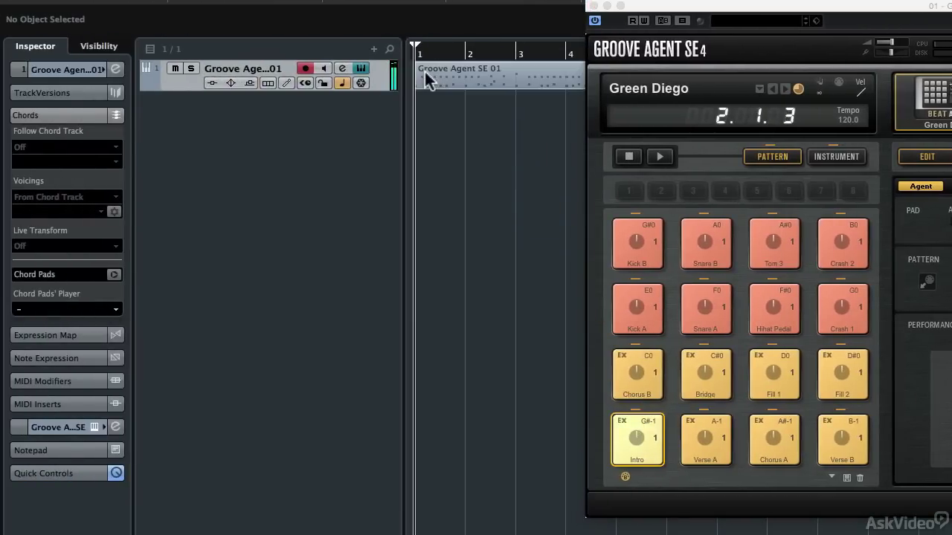
{"action": "left_click_drag", "start_coordinate": [650, 4], "coordinate": [689, 114]}
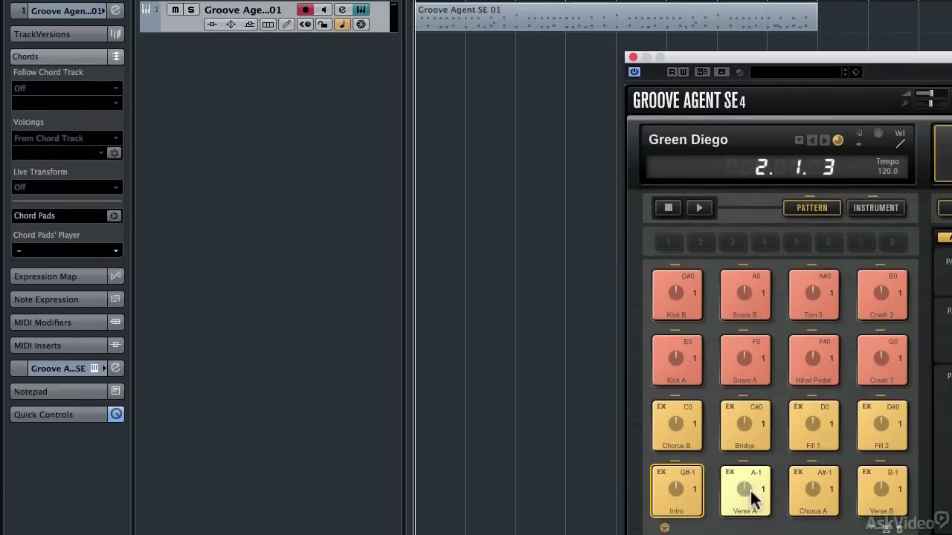
Add the Verse A and Chorus A patterns as parts following the Intro
{"action": "left_click_drag", "start_coordinate": [749, 493], "coordinate": [824, 15]}
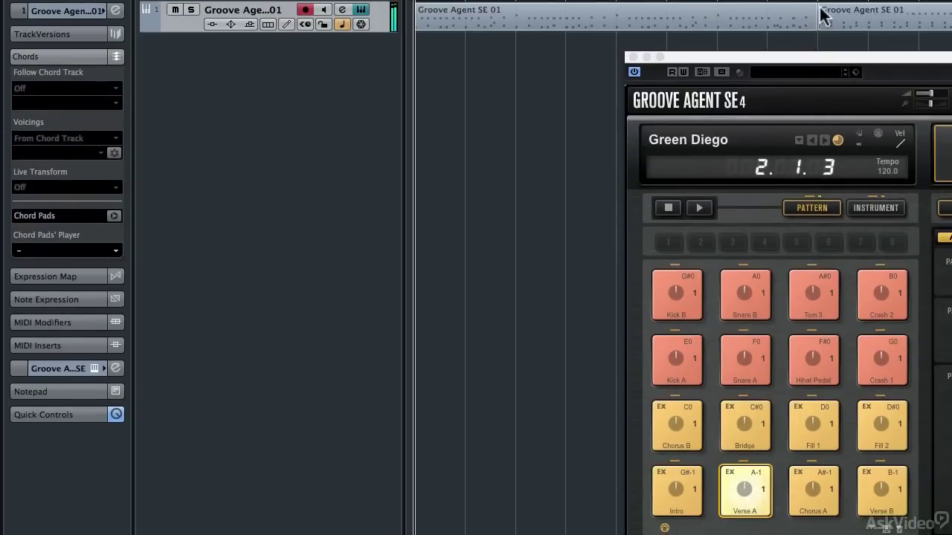
{"action": "key", "text": "g"}
{"action": "key", "text": "g"}
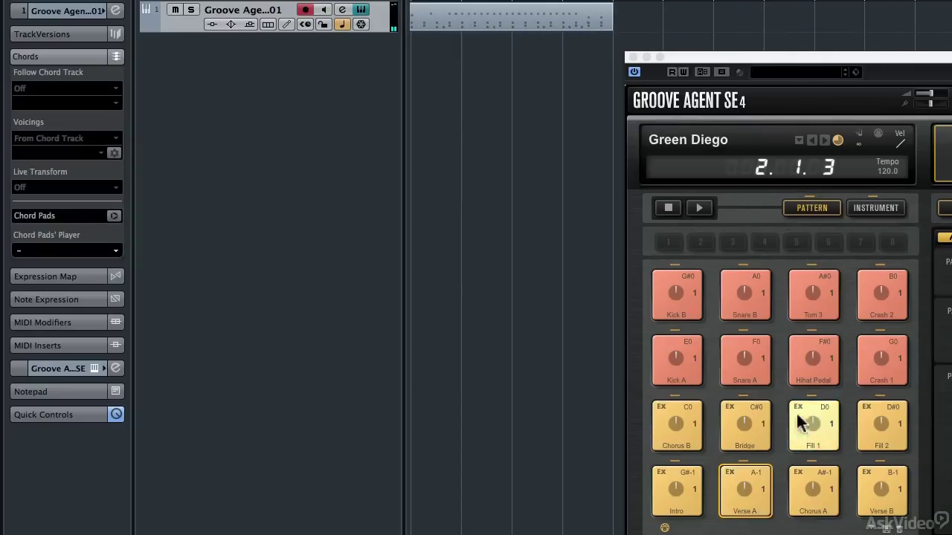
{"action": "left_click_drag", "start_coordinate": [810, 491], "coordinate": [618, 18]}
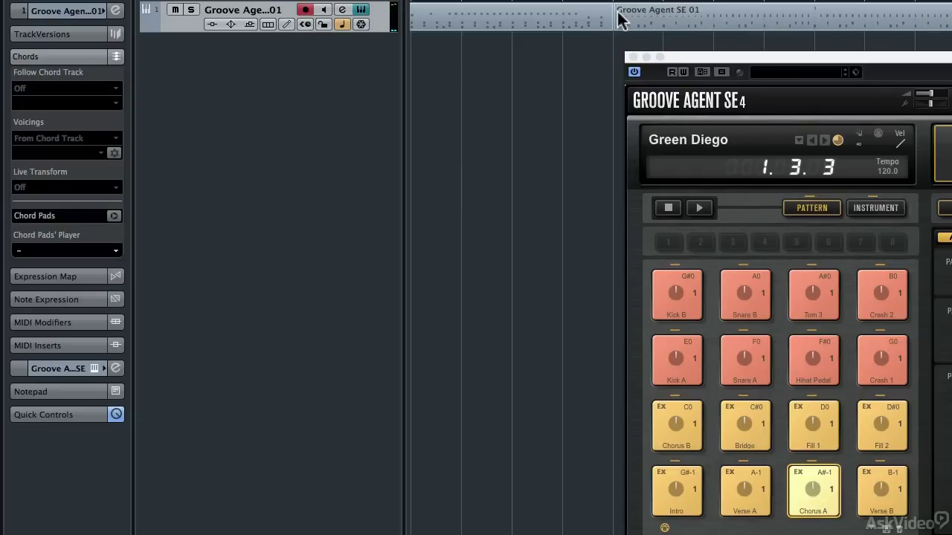
{"action": "scroll", "coordinate": [617, 9], "scroll_direction": "right", "scroll_amount": 5}
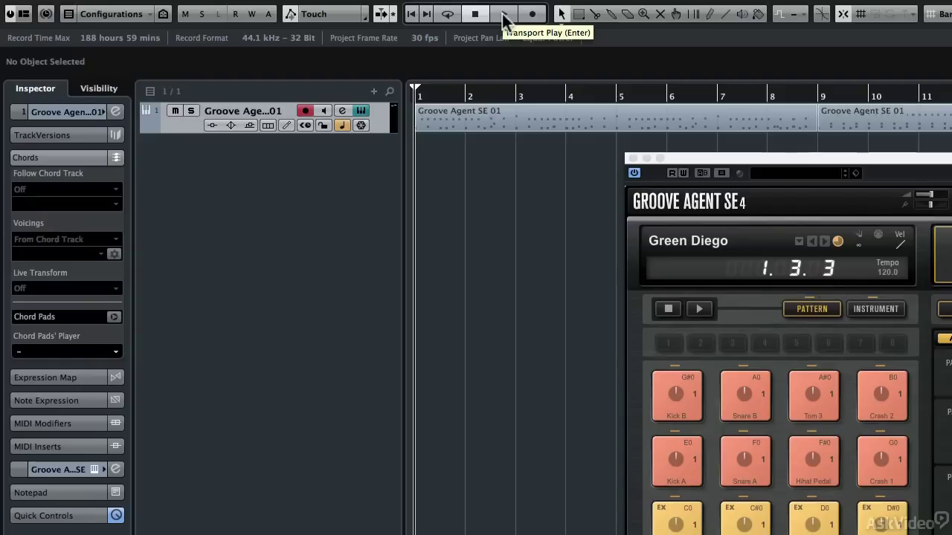
Play the drum arrangement from bar 1 and stop around bar 17
{"action": "left_click", "coordinate": [503, 15]}
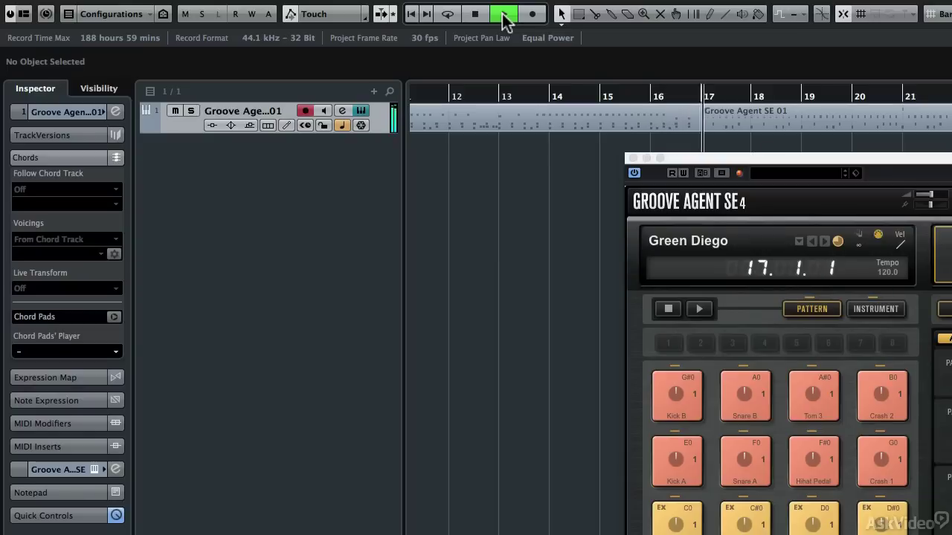
{"action": "left_click", "coordinate": [476, 15]}
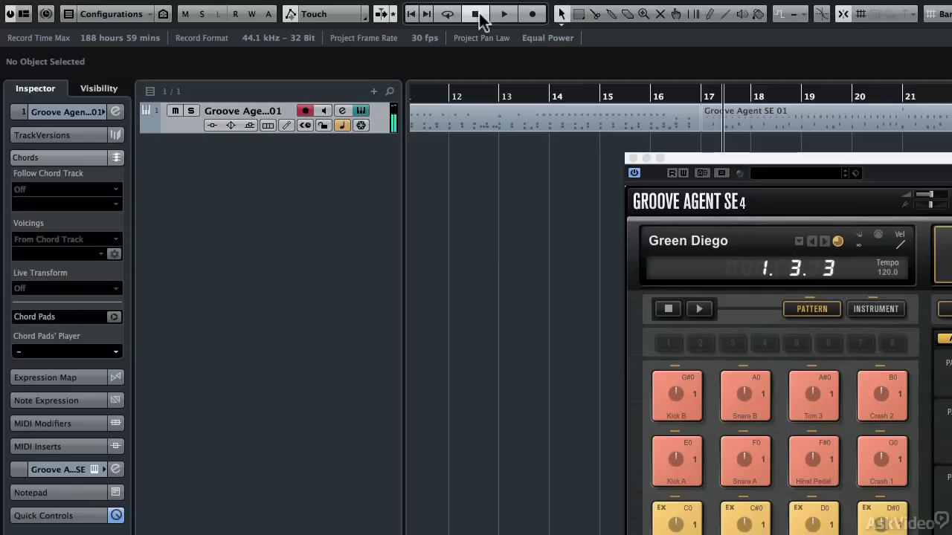